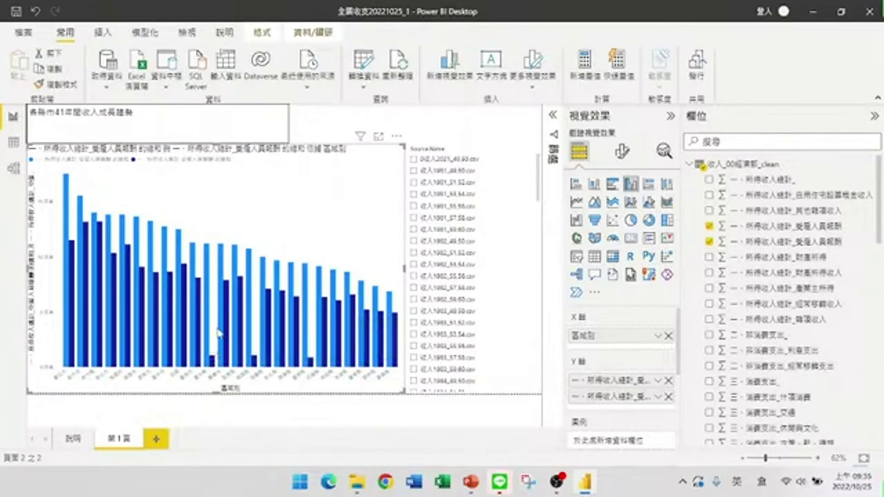
- Open the Power Query editor to transform the data and review the applied steps of the 收入_00經濟部_clean query
{"action": "mouse_move", "coordinate": [228, 333]}
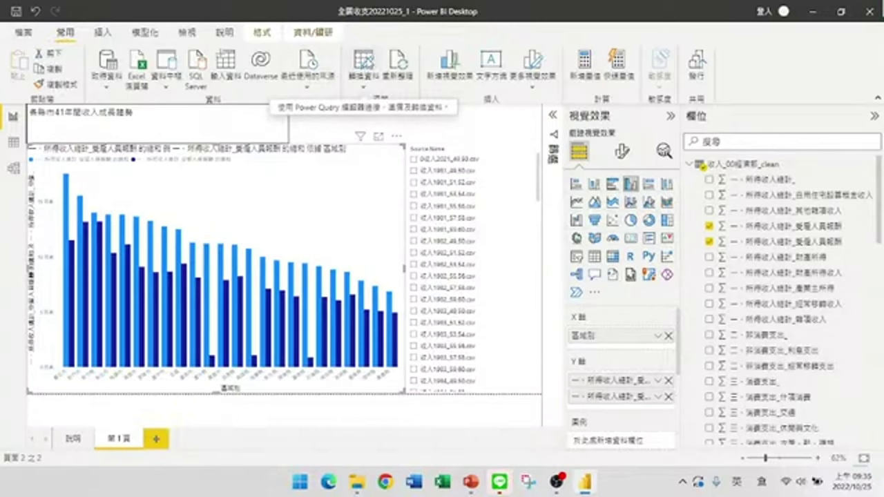
{"action": "left_click", "coordinate": [365, 63]}
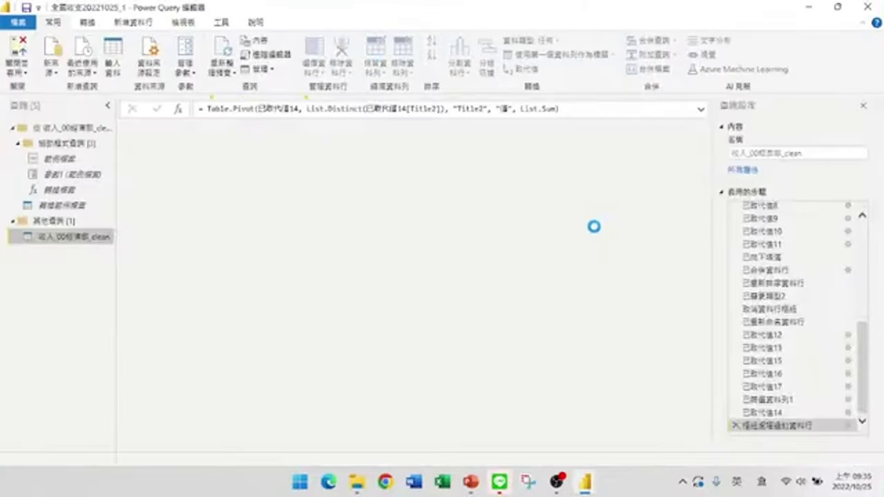
{"action": "scroll", "coordinate": [756, 236], "scroll_direction": "up", "scroll_amount": 6}
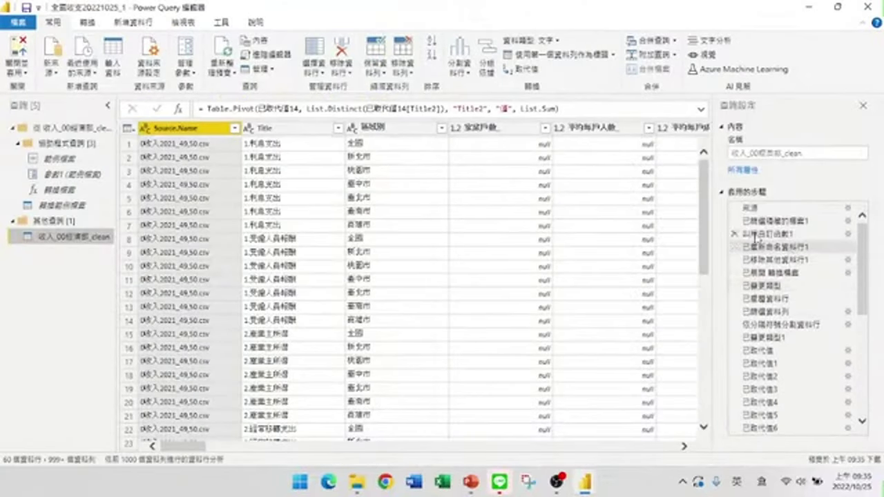
{"action": "mouse_move", "coordinate": [197, 449]}
{"action": "left_mouse_down"}
{"action": "mouse_move", "coordinate": [474, 456]}
{"action": "mouse_move", "coordinate": [552, 470]}
{"action": "mouse_move", "coordinate": [580, 459]}
{"action": "mouse_move", "coordinate": [185, 446]}
{"action": "left_mouse_up"}
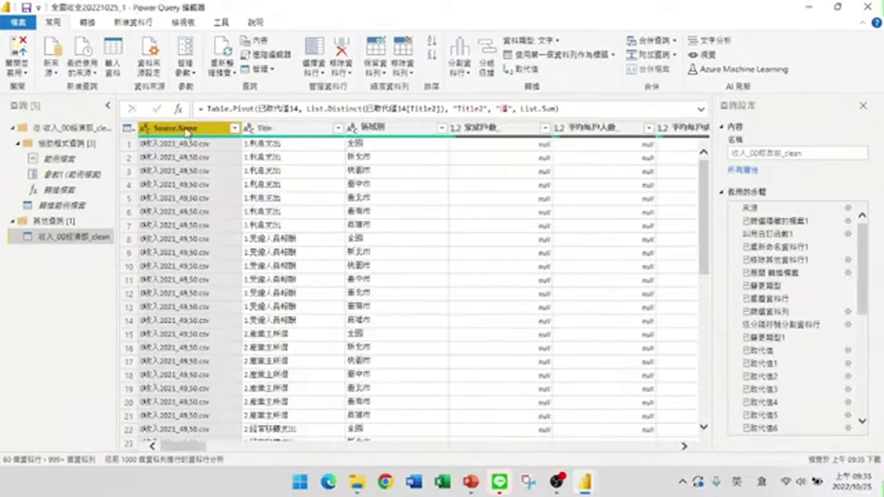
{"action": "left_click_drag", "start_coordinate": [862, 248], "coordinate": [854, 389]}
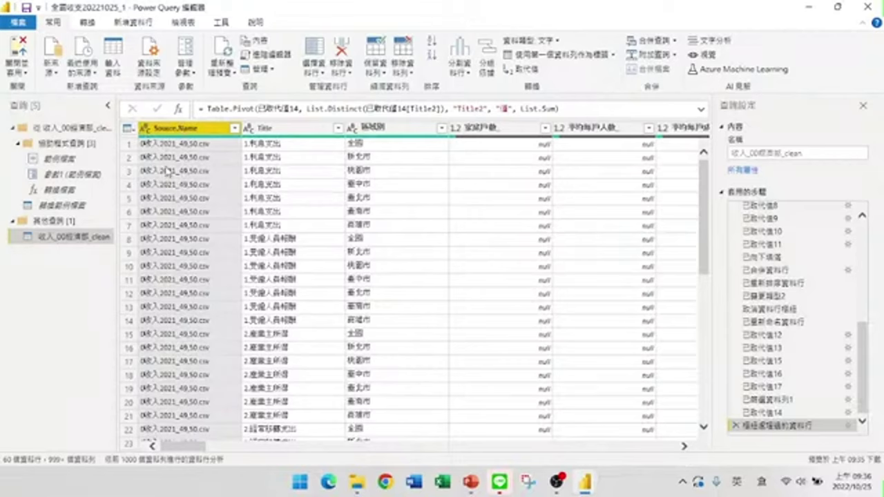
- Duplicate the Source.Name column in the 收入_00經濟部_clean query
{"action": "right_click", "coordinate": [176, 132]}
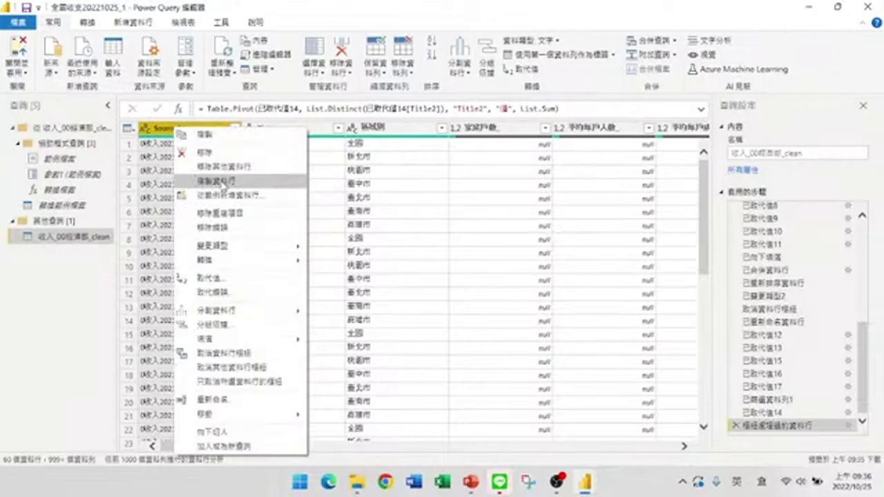
{"action": "key", "text": "Escape"}
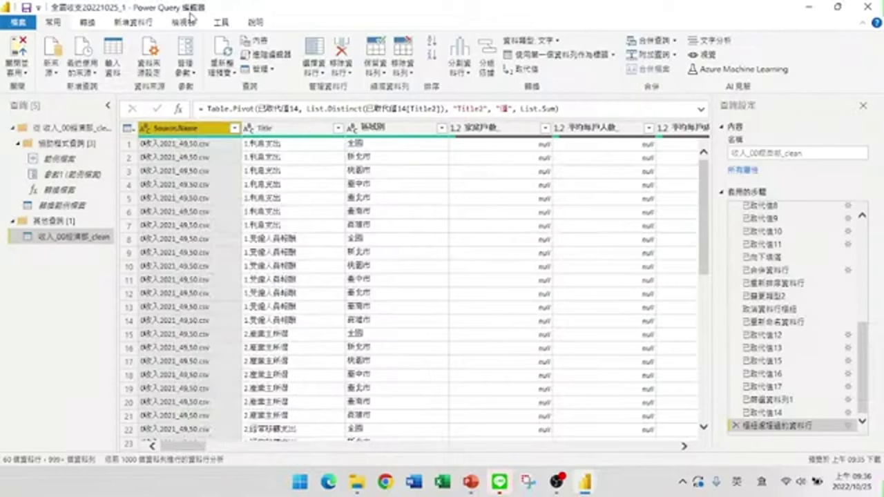
{"action": "right_click", "coordinate": [186, 132]}
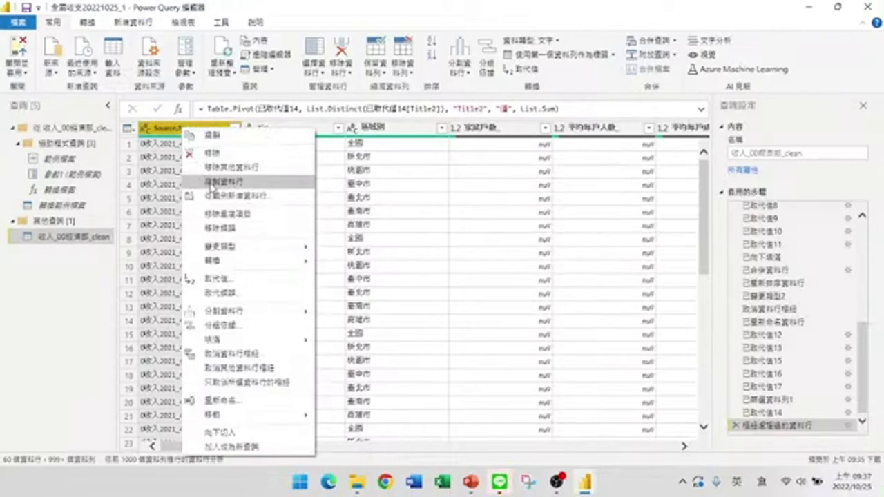
{"action": "left_click", "coordinate": [212, 183]}
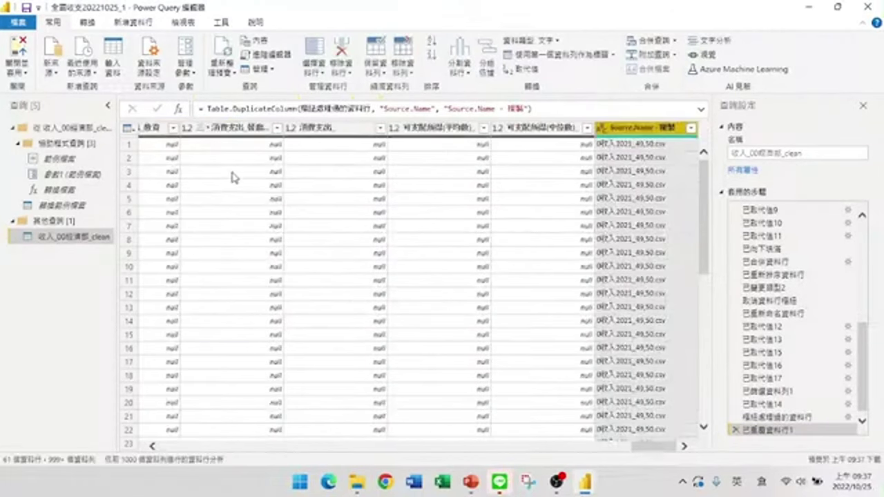
- Split the Source.Name - 複製 column by the custom delimiter "_" at each occurrence of the delimiter
{"action": "right_click", "coordinate": [626, 131]}
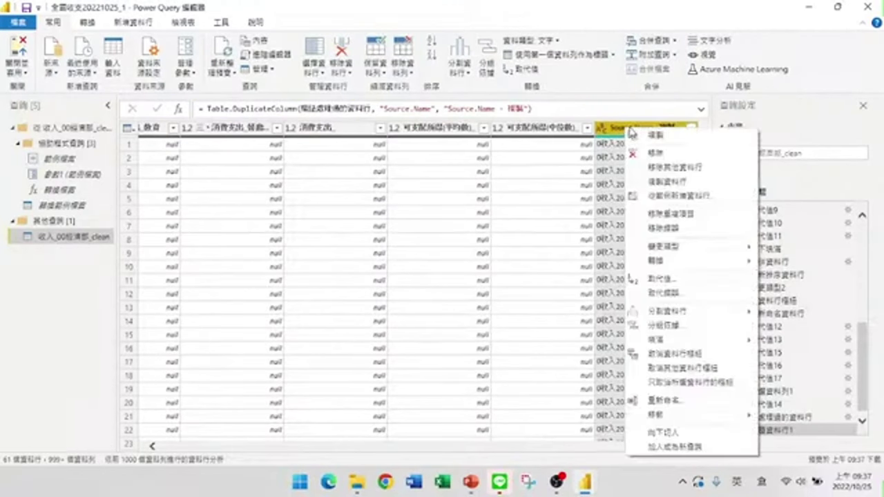
{"action": "left_click", "coordinate": [622, 13]}
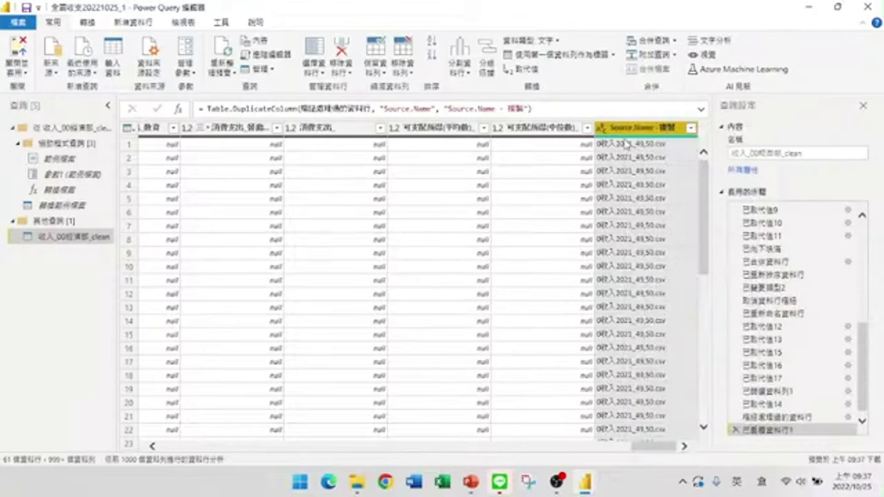
{"action": "scroll", "coordinate": [624, 239], "scroll_direction": "down", "scroll_amount": 14}
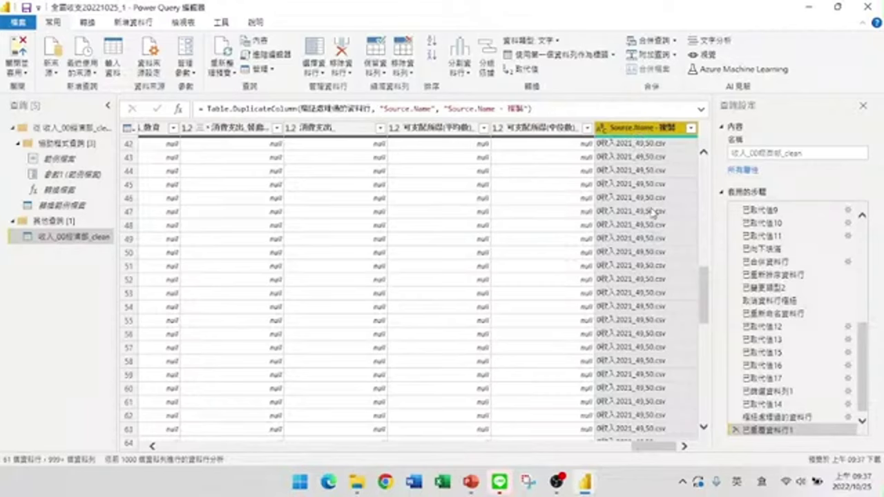
{"action": "right_click", "coordinate": [626, 131]}
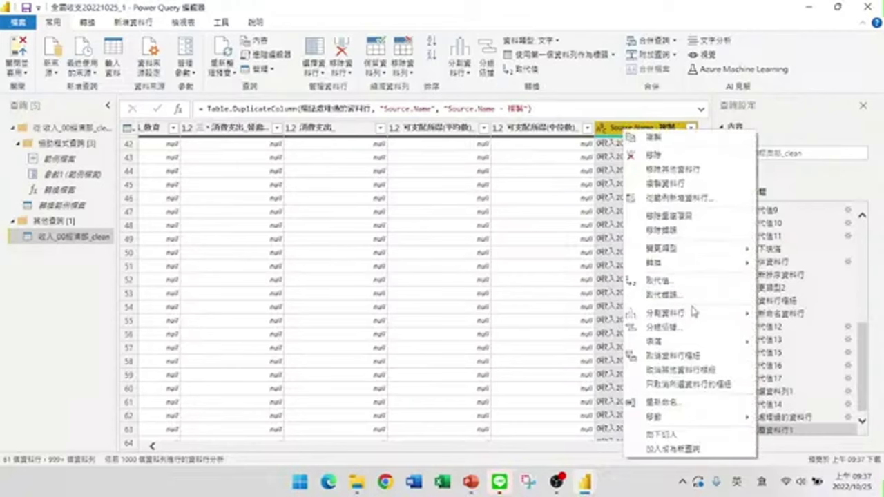
{"action": "mouse_move", "coordinate": [681, 312]}
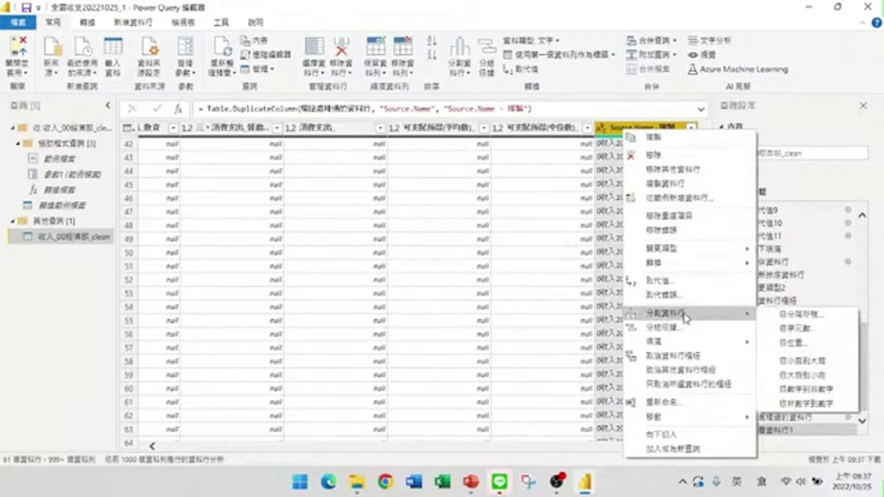
{"action": "left_click", "coordinate": [789, 316]}
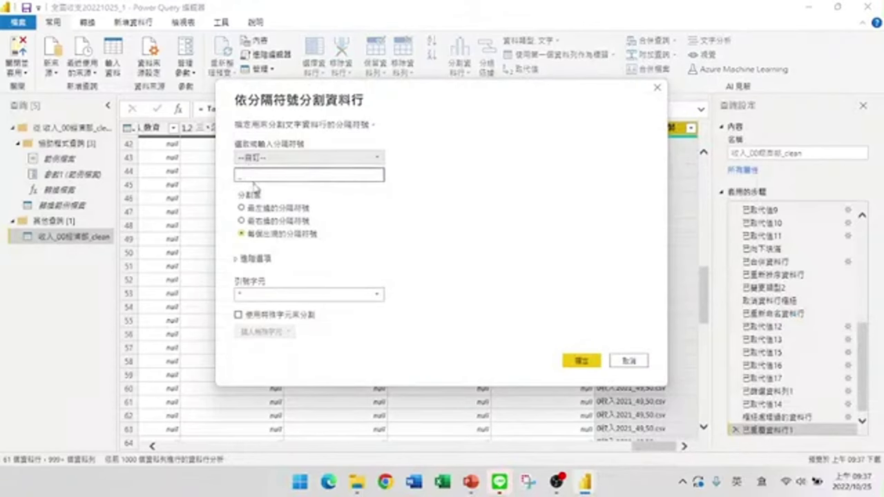
{"action": "left_click", "coordinate": [237, 178]}
{"action": "type", "text": "_"}
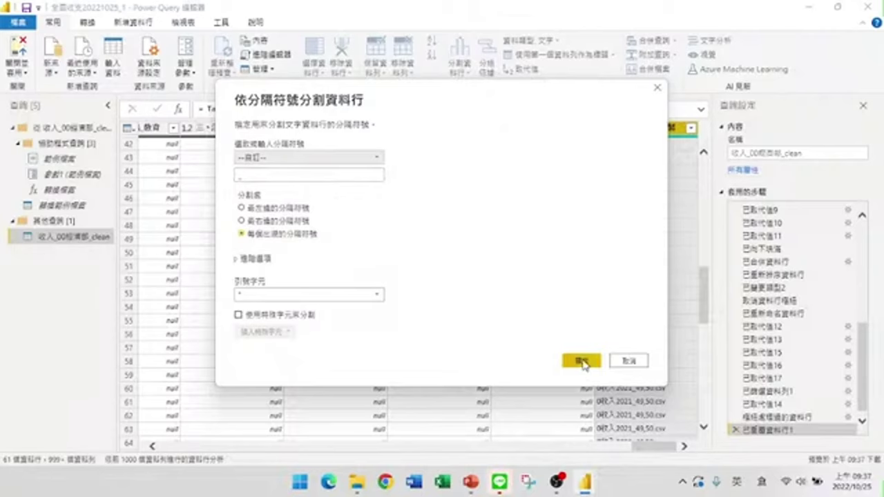
{"action": "left_click_drag", "start_coordinate": [513, 95], "coordinate": [390, 146]}
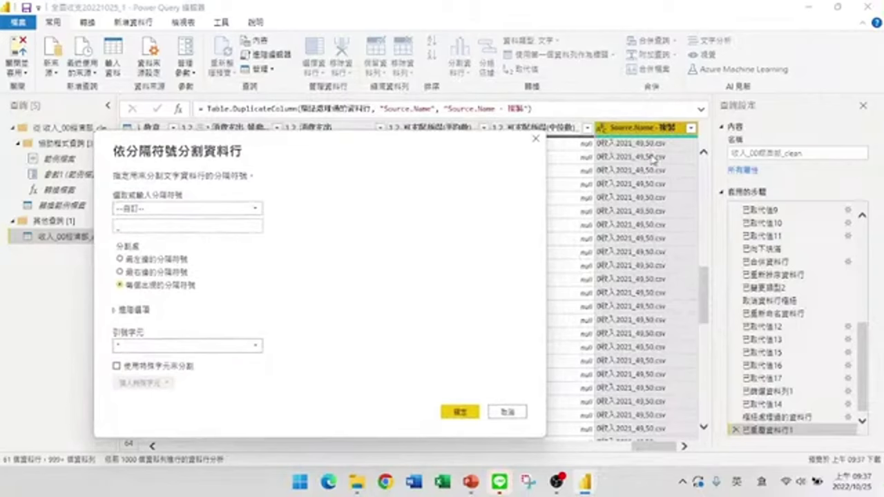
{"action": "left_click", "coordinate": [461, 414]}
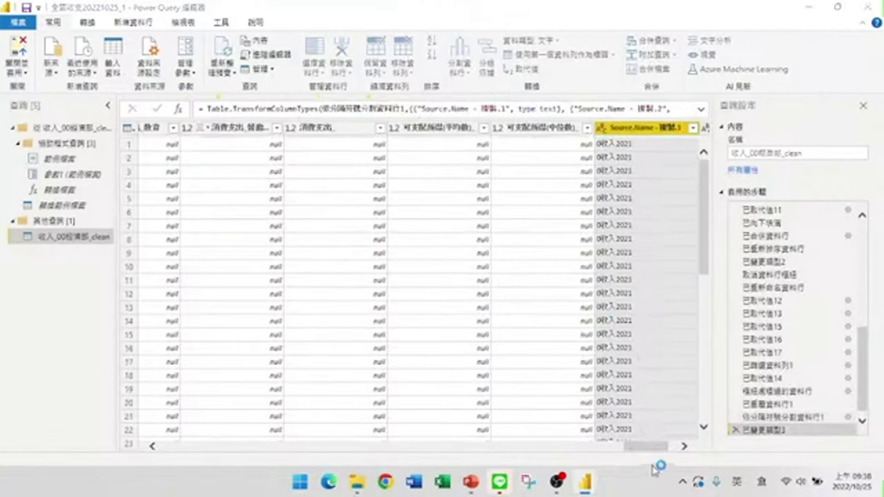
- Remove the Source.Name - 複製.2 column that holds the file name's ending
{"action": "left_click", "coordinate": [684, 446]}
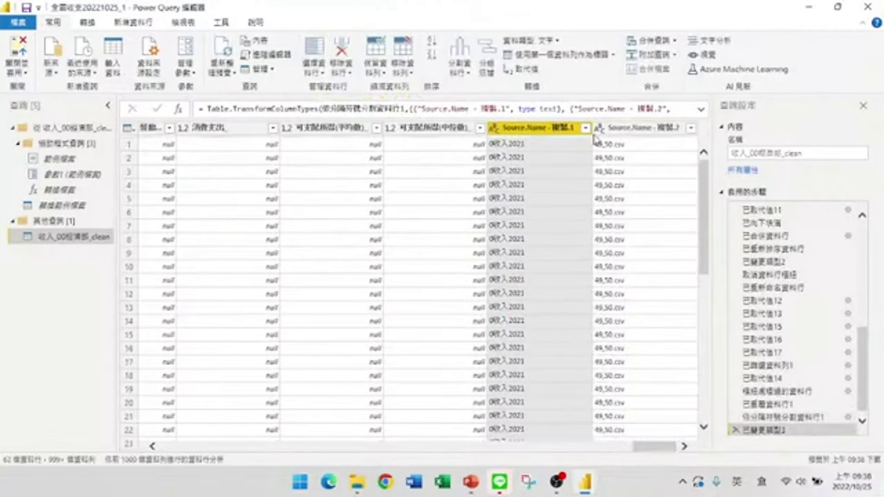
{"action": "right_click", "coordinate": [625, 128]}
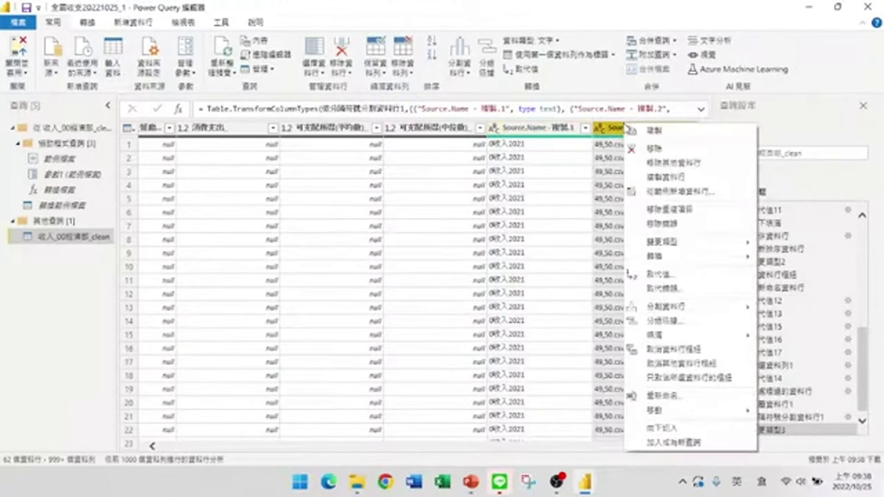
{"action": "left_click", "coordinate": [657, 151]}
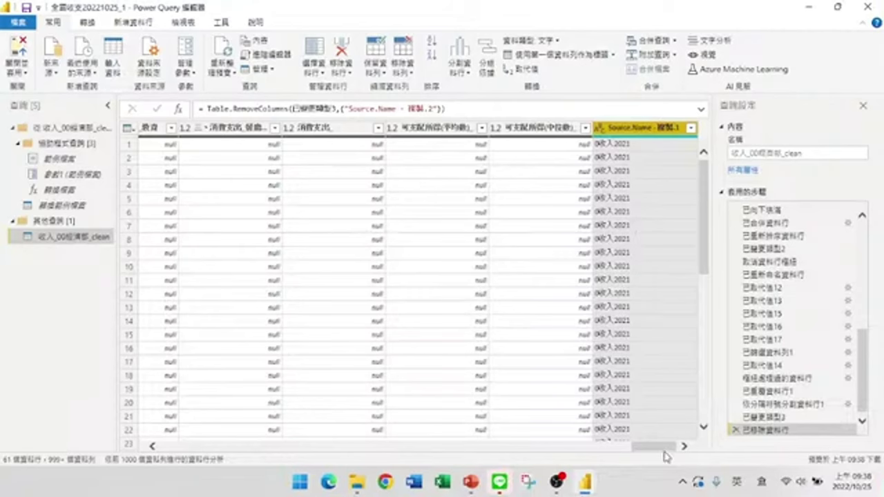
{"action": "left_click_drag", "start_coordinate": [667, 447], "coordinate": [176, 449]}
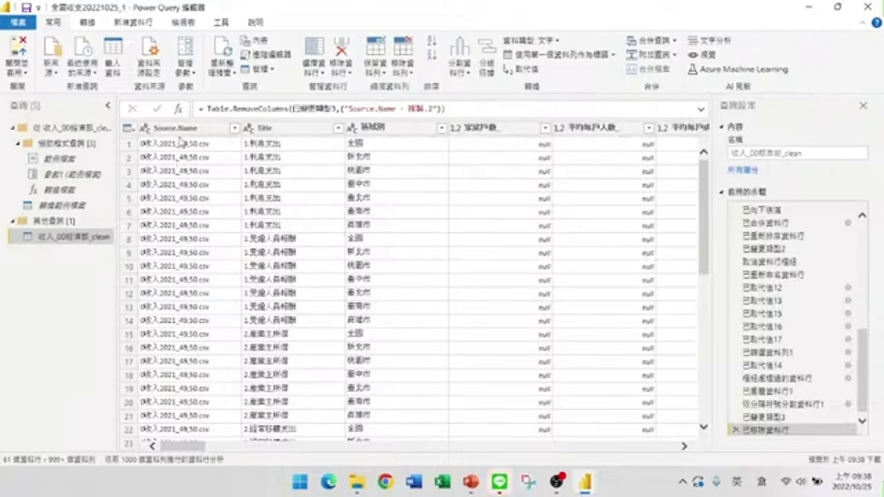
{"action": "right_click", "coordinate": [178, 130]}
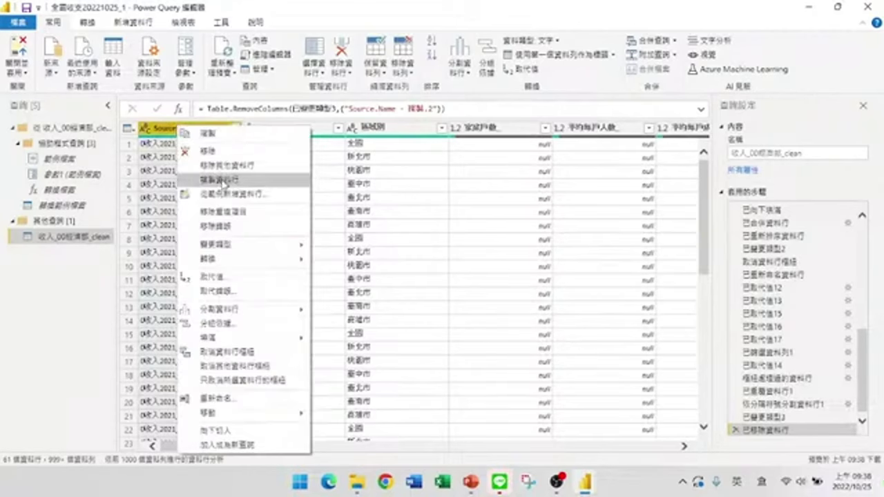
{"action": "left_click", "coordinate": [454, 395]}
{"action": "left_click", "coordinate": [457, 391]}
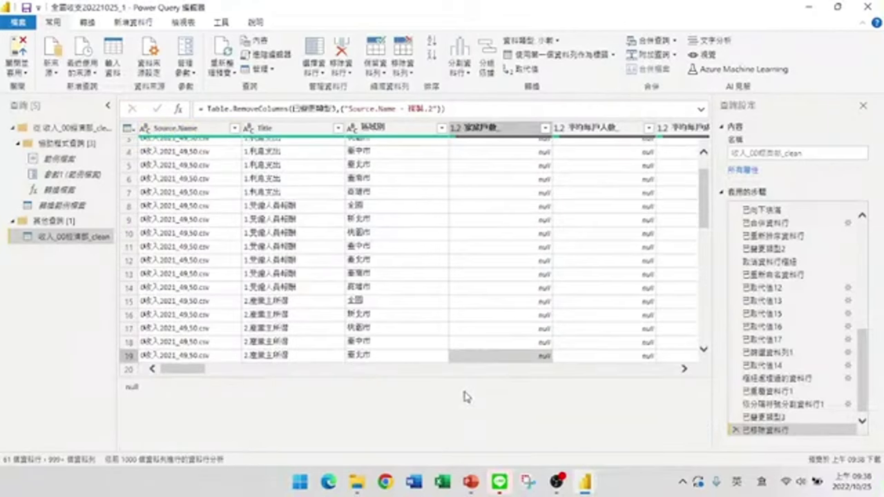
{"action": "scroll", "coordinate": [486, 392], "scroll_direction": "right", "scroll_amount": 10}
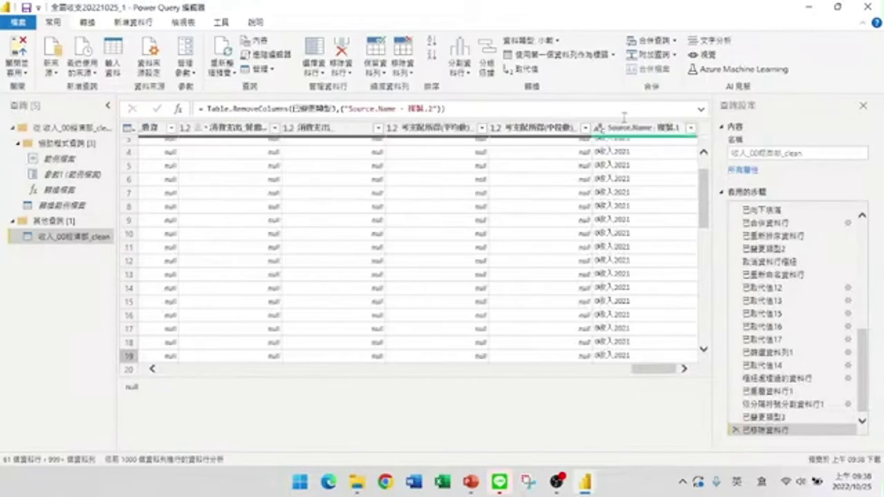
{"action": "right_click", "coordinate": [625, 129]}
{"action": "mouse_move", "coordinate": [662, 316]}
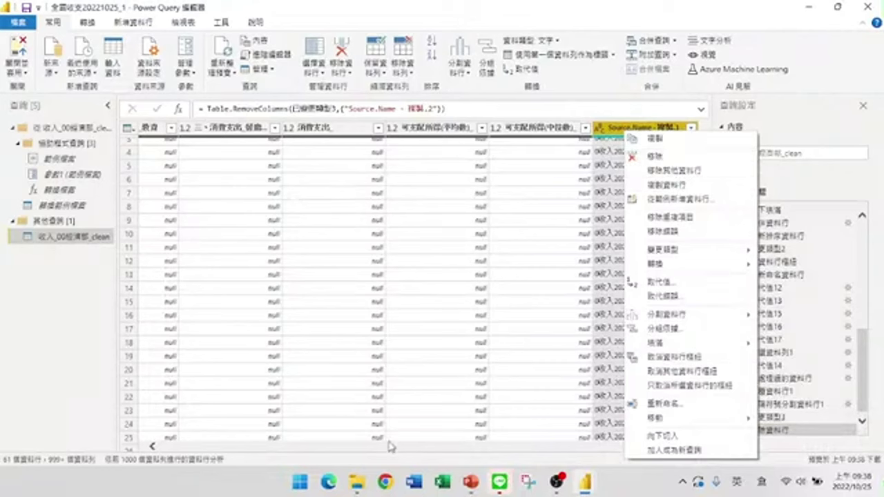
{"action": "left_click", "coordinate": [419, 26]}
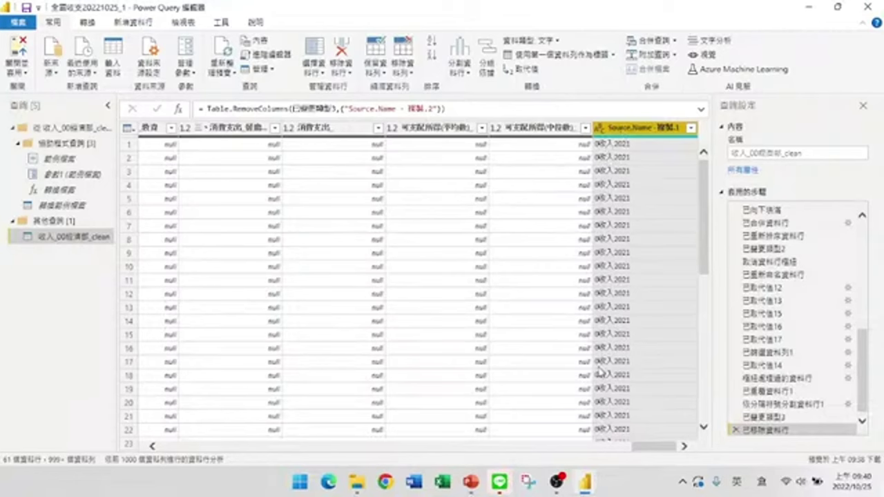
- Replace the text "0收入" with nothing in the Source.Name - 複製.1 column
{"action": "scroll", "coordinate": [611, 389], "scroll_direction": "down", "scroll_amount": 9}
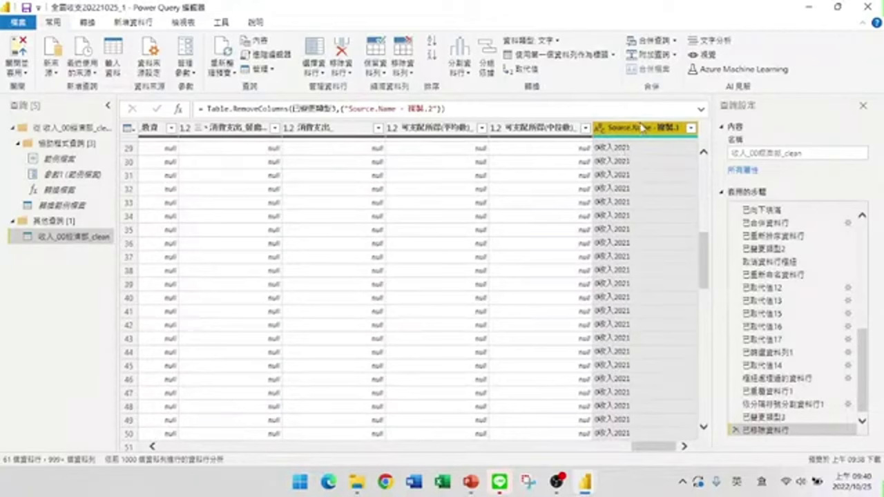
{"action": "right_click", "coordinate": [640, 134]}
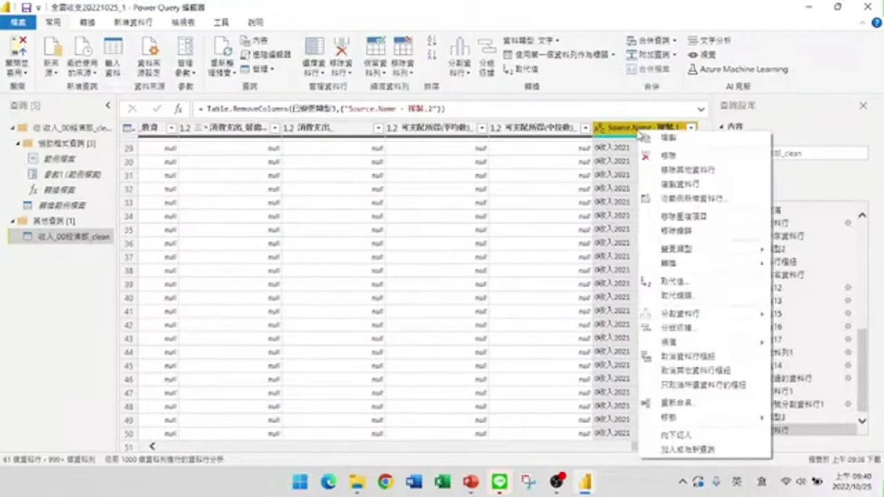
{"action": "left_click", "coordinate": [678, 283]}
{"action": "type", "text": "0"}
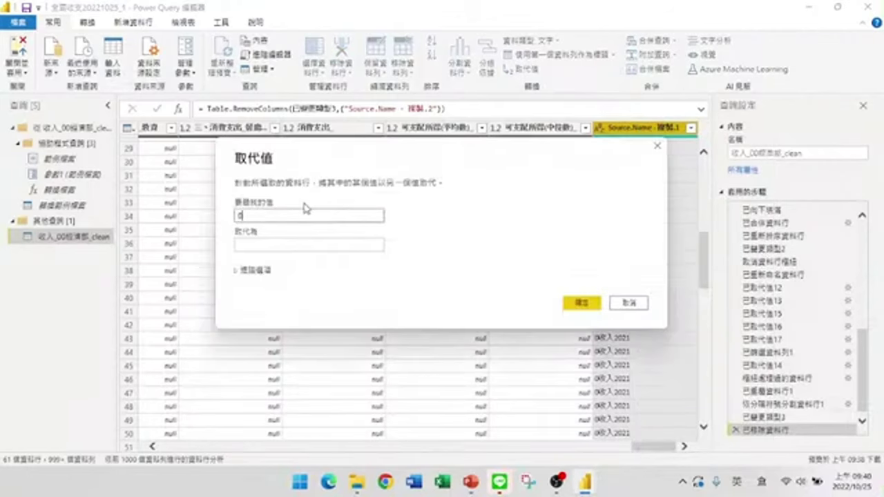
{"action": "key", "text": "shift"}
{"action": "type", "text": "收入"}
{"action": "left_click", "coordinate": [268, 246]}
{"action": "left_click", "coordinate": [255, 216]}
{"action": "left_click_drag", "start_coordinate": [394, 147], "coordinate": [448, 226]}
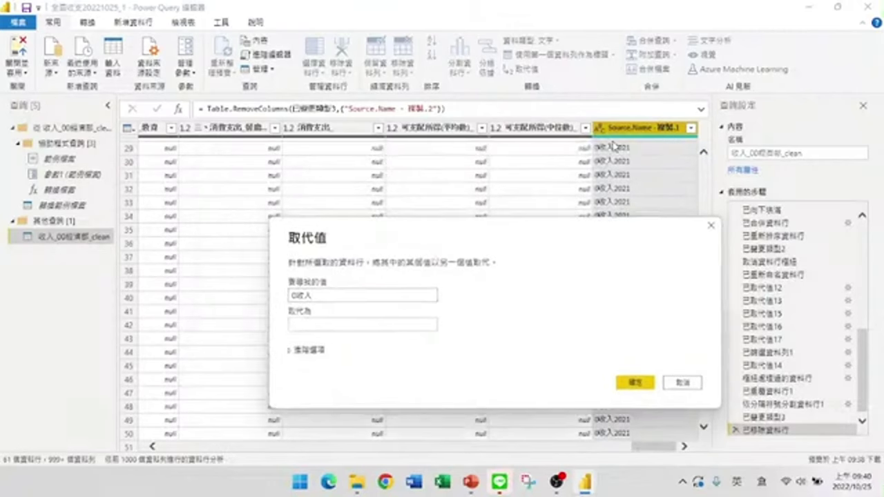
{"action": "left_click", "coordinate": [316, 323]}
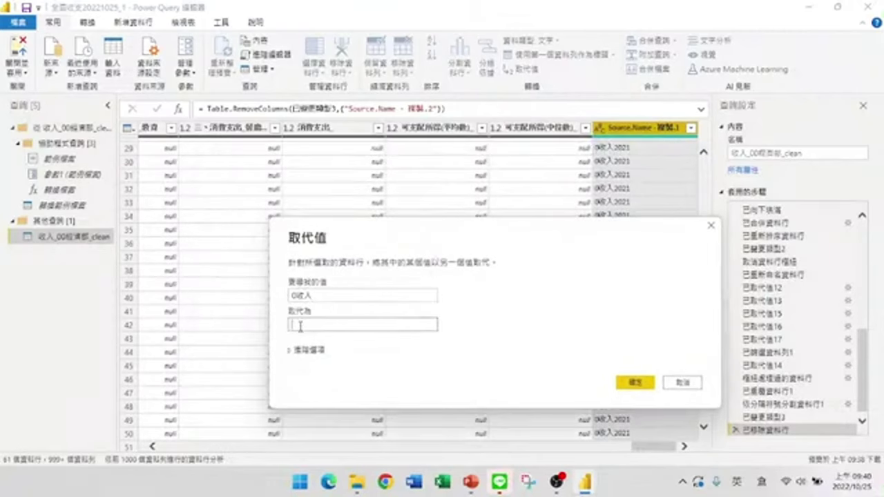
{"action": "left_click", "coordinate": [638, 384]}
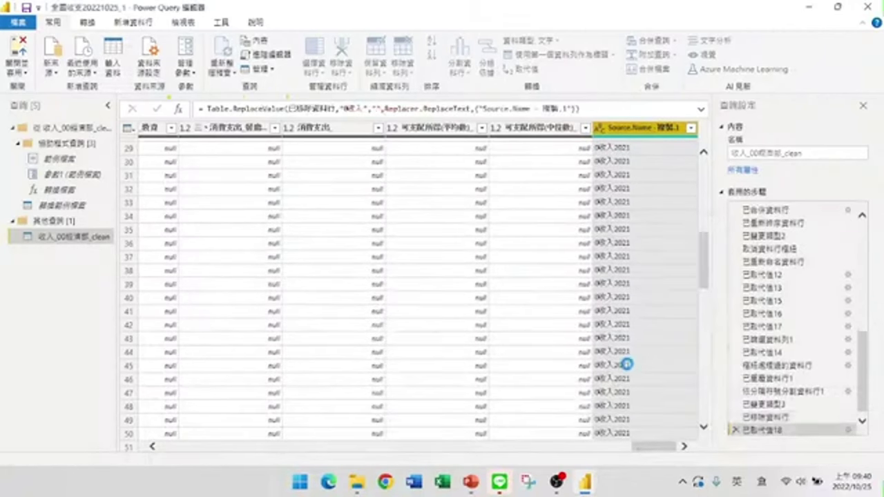
- Replace the text "收入" with nothing in the Source.Name - 複製.1 column
{"action": "right_click", "coordinate": [638, 127]}
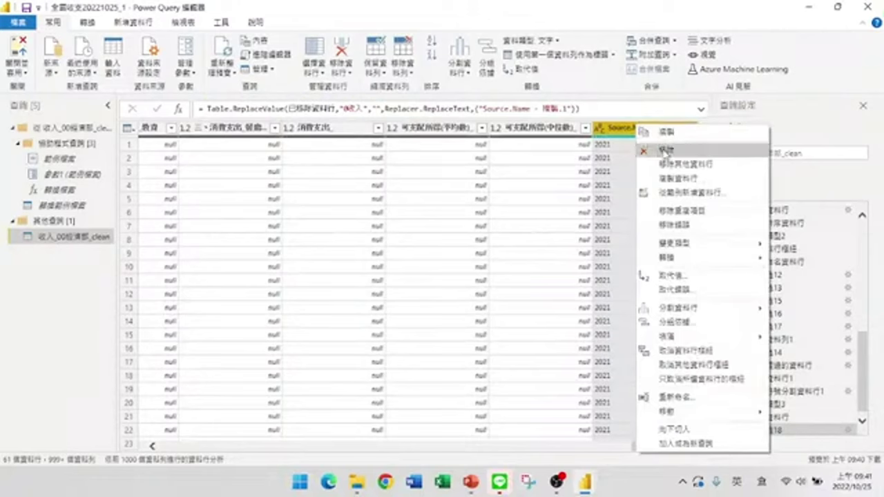
{"action": "left_click", "coordinate": [680, 280]}
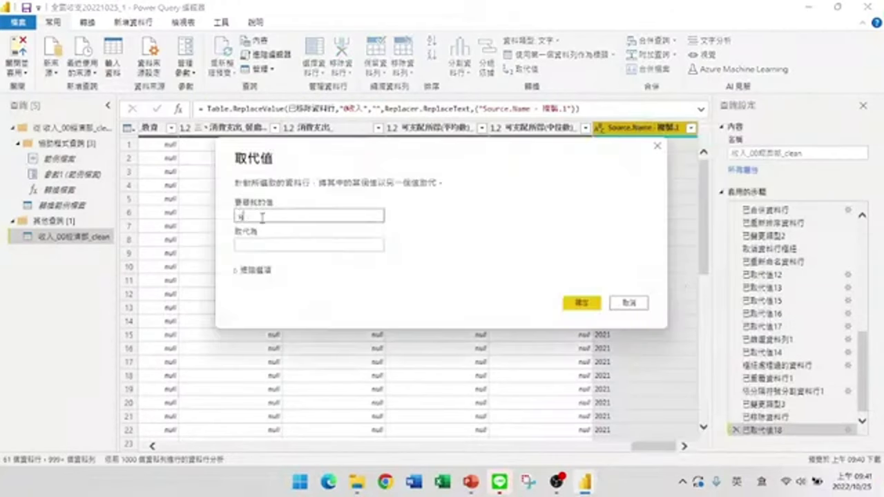
{"action": "type", "text": "收入"}
{"action": "left_click", "coordinate": [577, 302]}
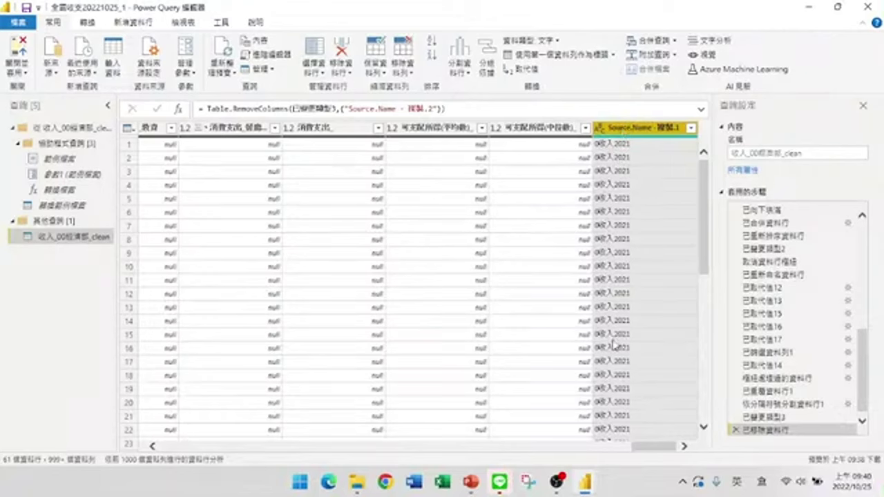
- Replace the text "0收入" with an empty value in the Source.Name - 複製.1 column
{"action": "scroll", "coordinate": [612, 392], "scroll_direction": "down", "scroll_amount": 1}
{"action": "scroll", "coordinate": [613, 386], "scroll_direction": "down", "scroll_amount": 9}
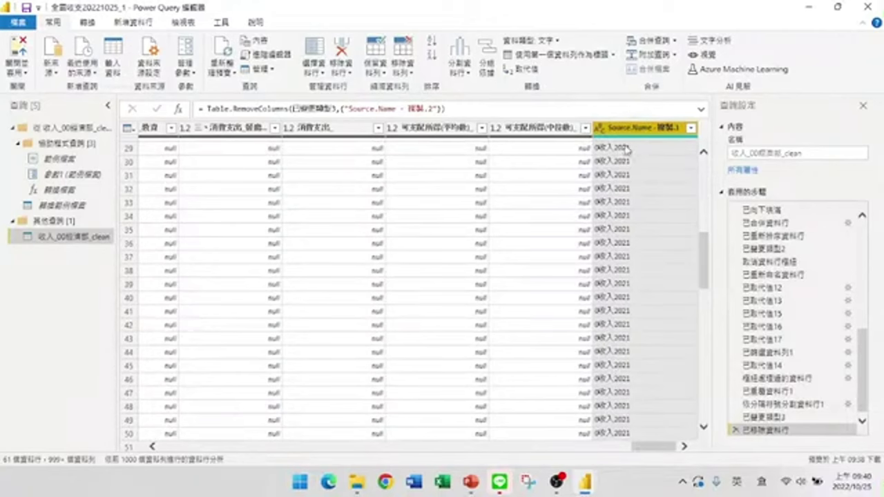
{"action": "right_click", "coordinate": [640, 134]}
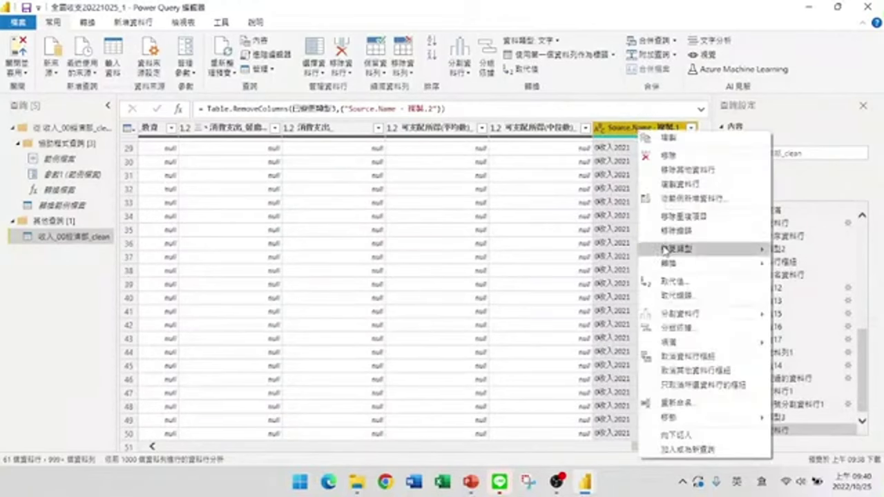
{"action": "left_click", "coordinate": [656, 282]}
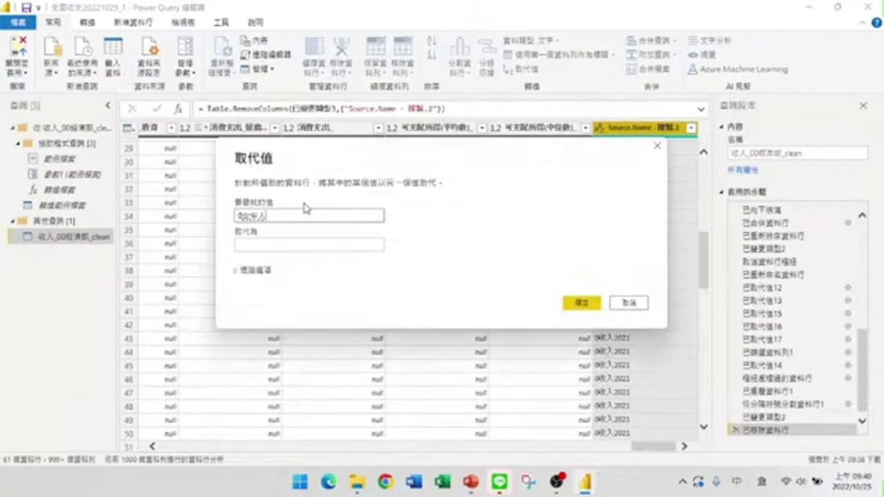
{"action": "type", "text": "0收入"}
{"action": "key", "text": "Down"}
{"action": "key", "text": "Return"}
{"action": "left_click", "coordinate": [270, 245]}
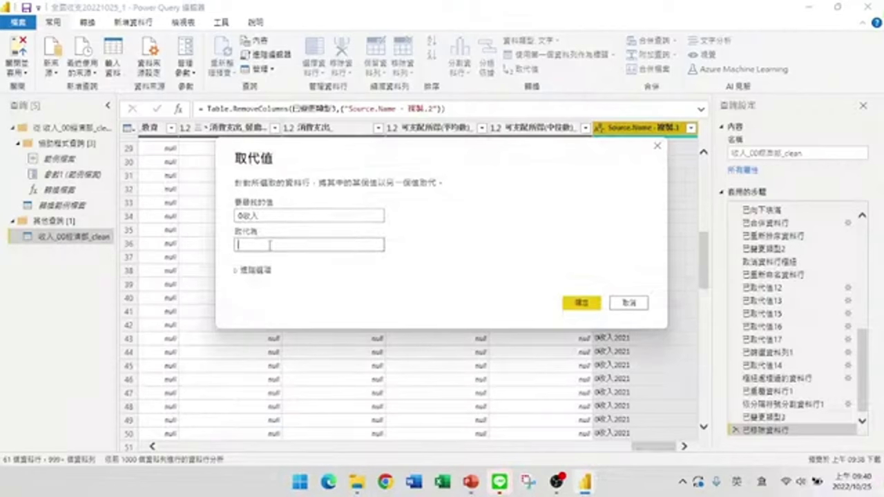
{"action": "left_click", "coordinate": [240, 217]}
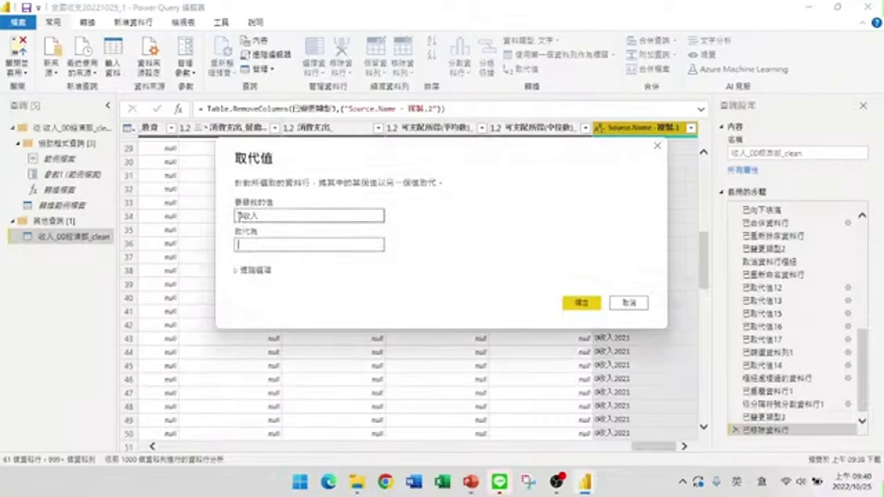
{"action": "left_click", "coordinate": [260, 217]}
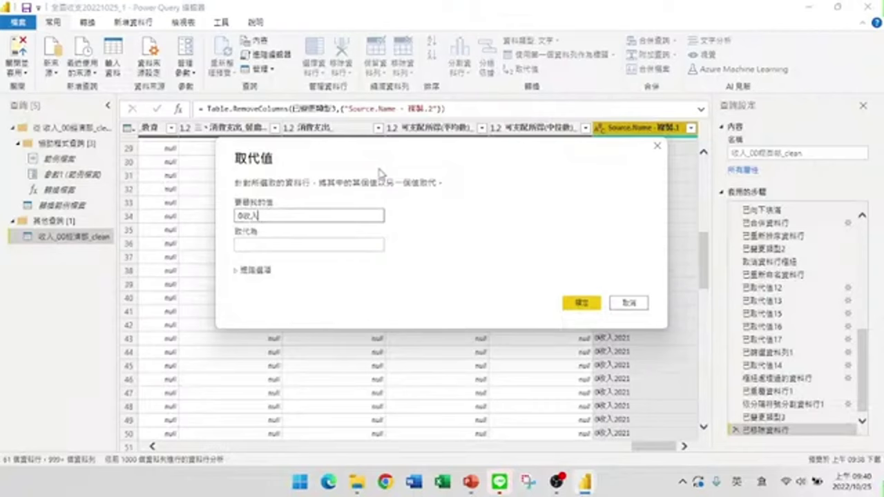
{"action": "left_click_drag", "start_coordinate": [397, 150], "coordinate": [451, 230]}
{"action": "left_click", "coordinate": [311, 325]}
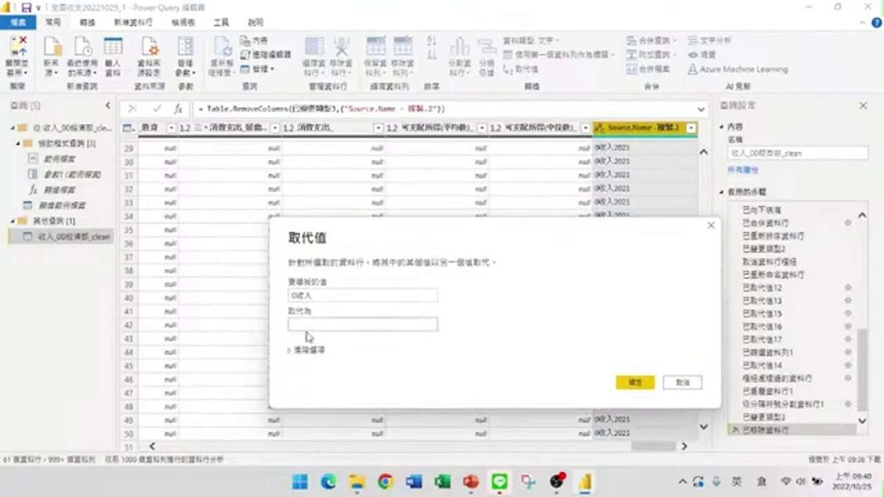
{"action": "left_click", "coordinate": [635, 382]}
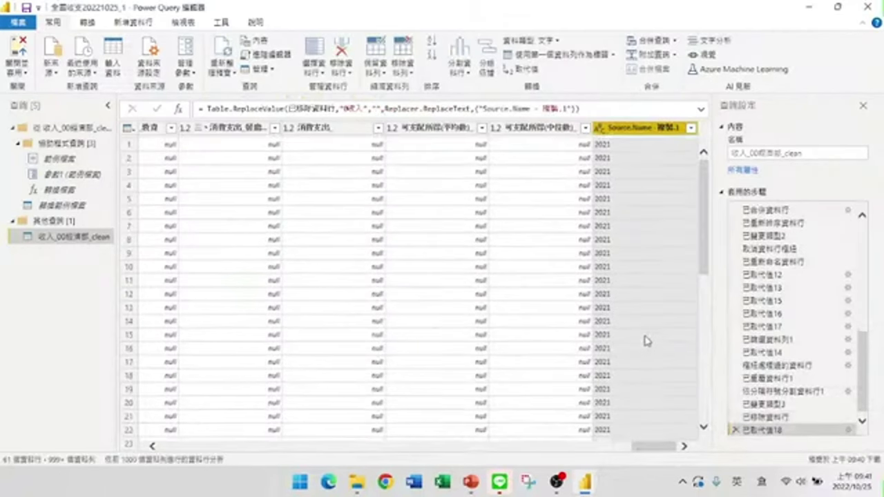
- Replace the remaining text "收入" with an empty value in the Source.Name - 複製.1 column
{"action": "right_click", "coordinate": [637, 128]}
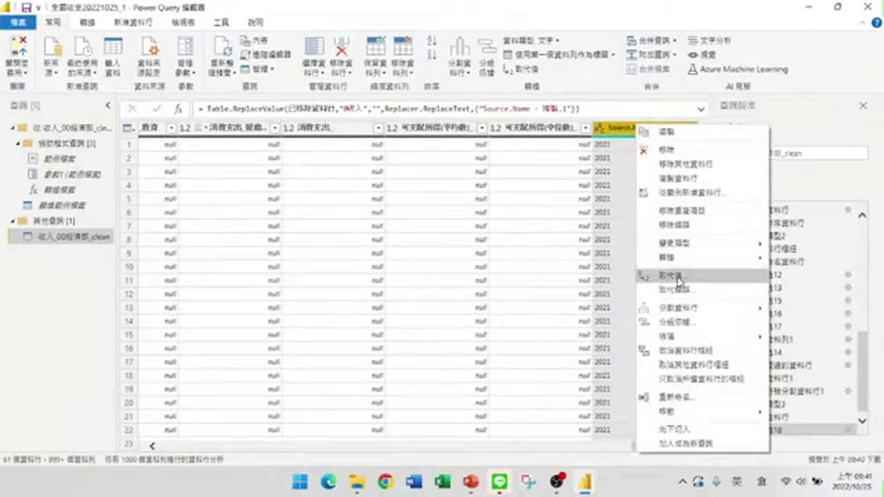
{"action": "left_click", "coordinate": [679, 281]}
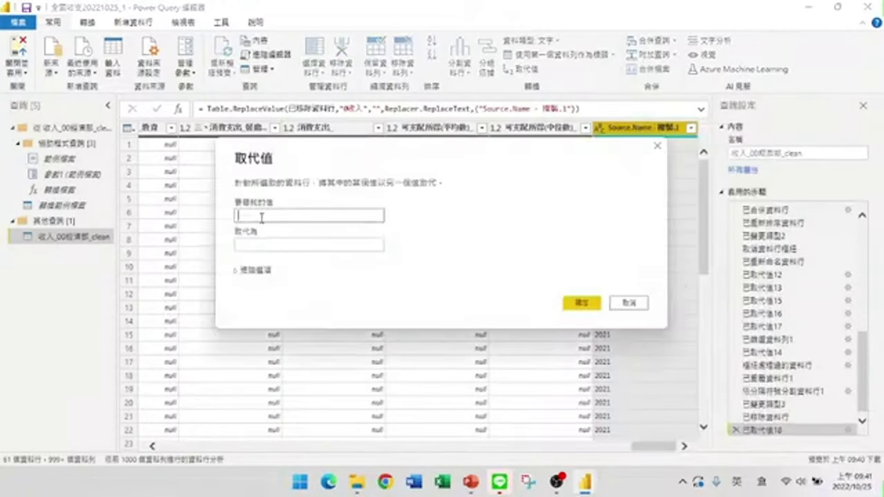
{"action": "type", "text": "收入"}
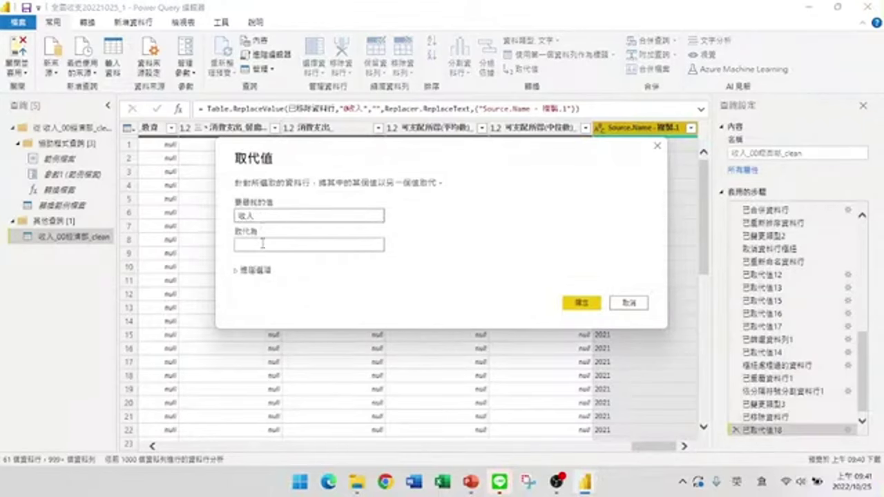
{"action": "left_click", "coordinate": [582, 303]}
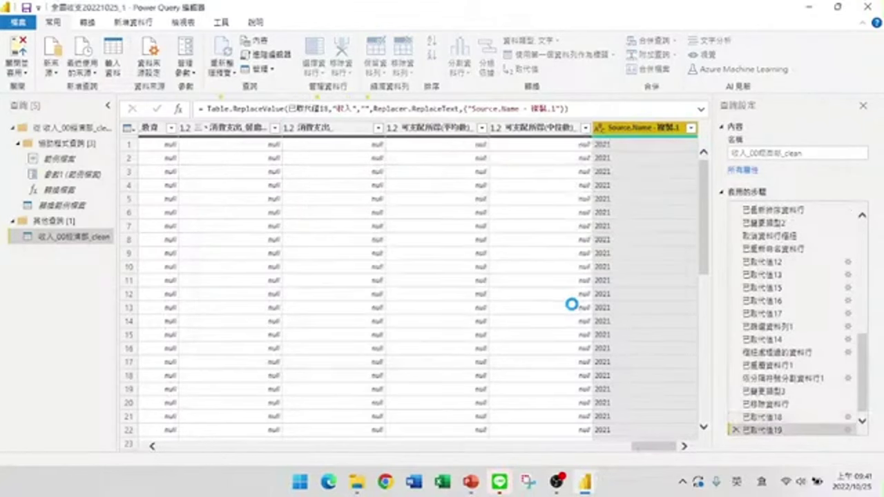